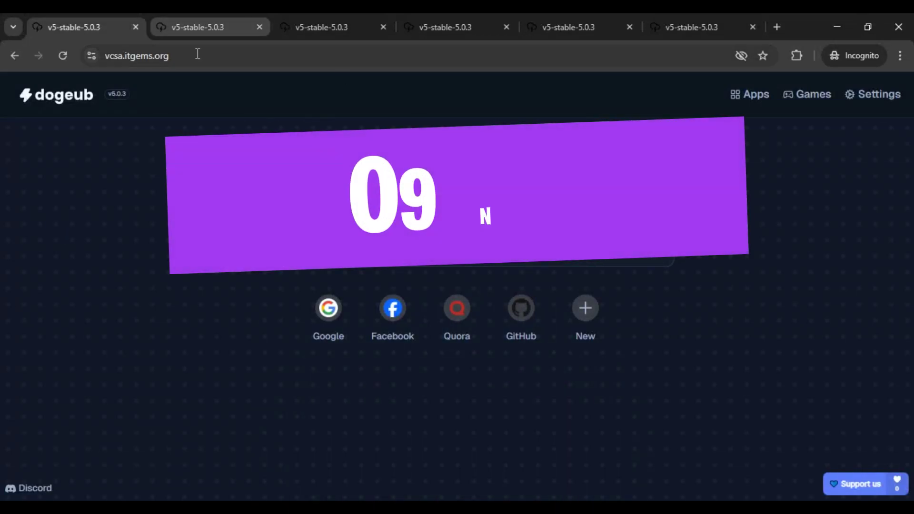
# Check the second through sixth proxy links and inspect the sixth link's web address
pyautogui.click(198, 26)
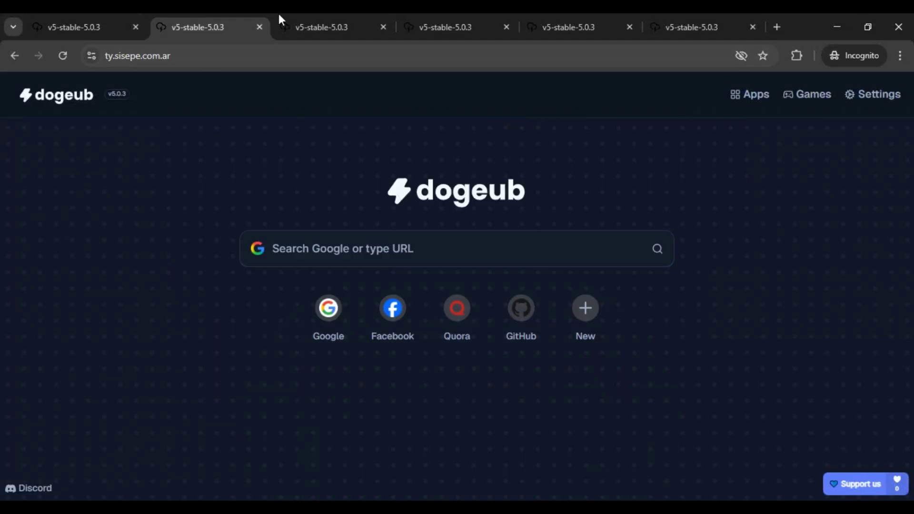
pyautogui.click(300, 26)
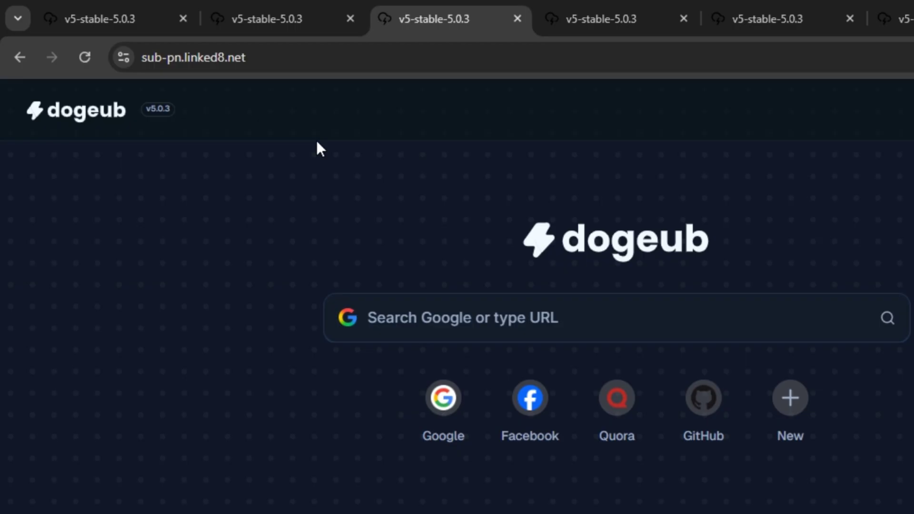
pyautogui.click(602, 19)
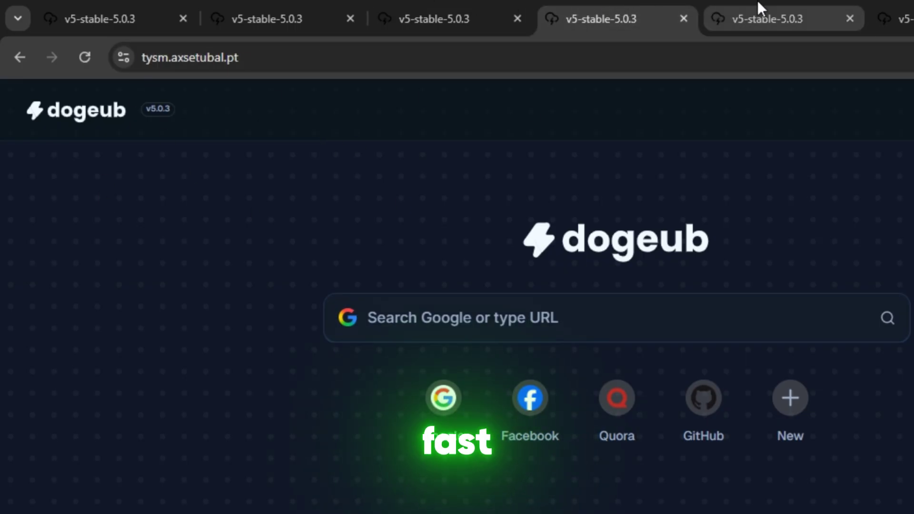
pyautogui.click(758, 18)
pyautogui.click(892, 18)
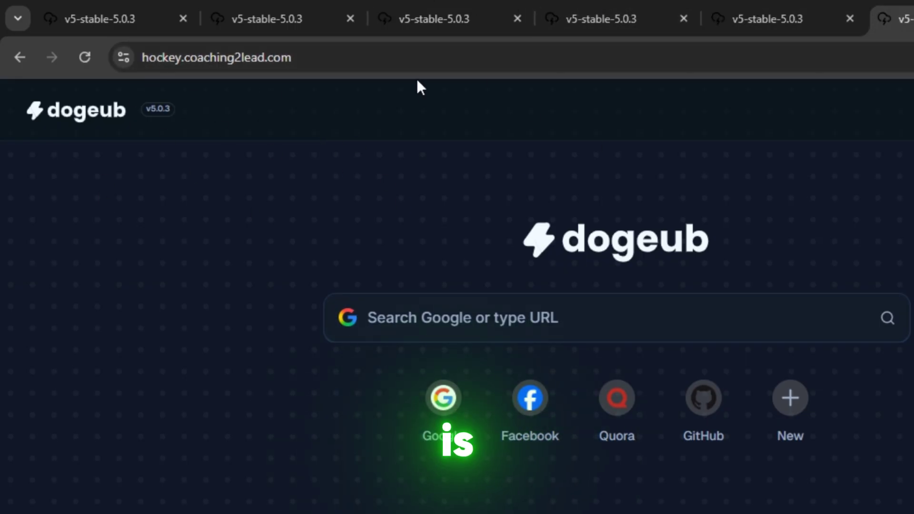
pyautogui.click(350, 61)
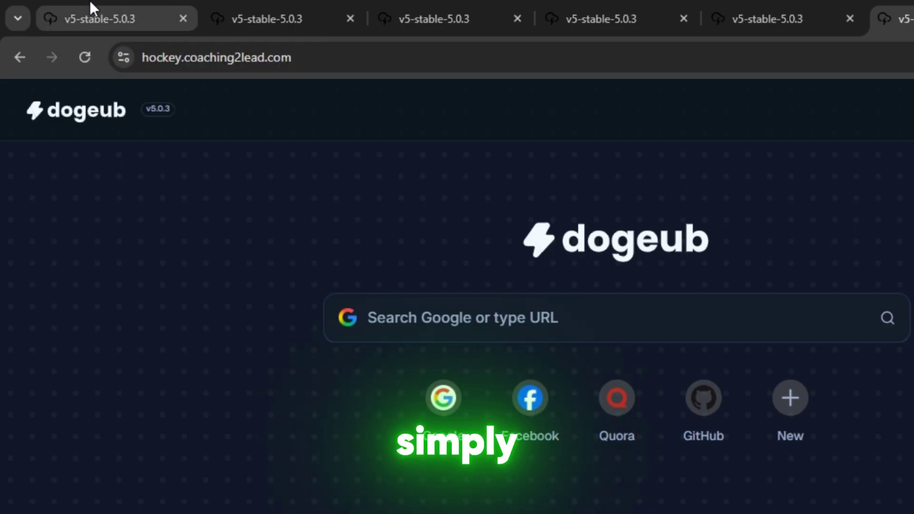
# Return to the first proxy link and open its Apps catalogue
pyautogui.click(100, 19)
pyautogui.click(118, 248)
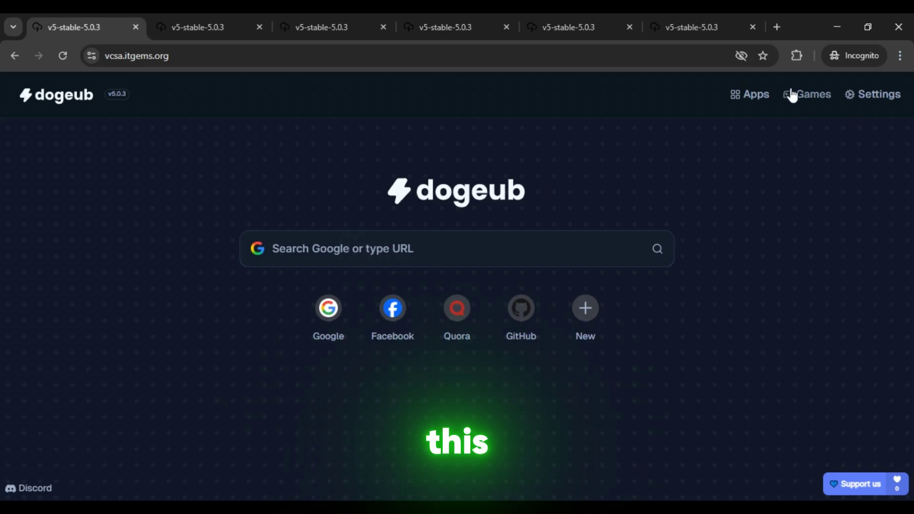
pyautogui.click(286, 250)
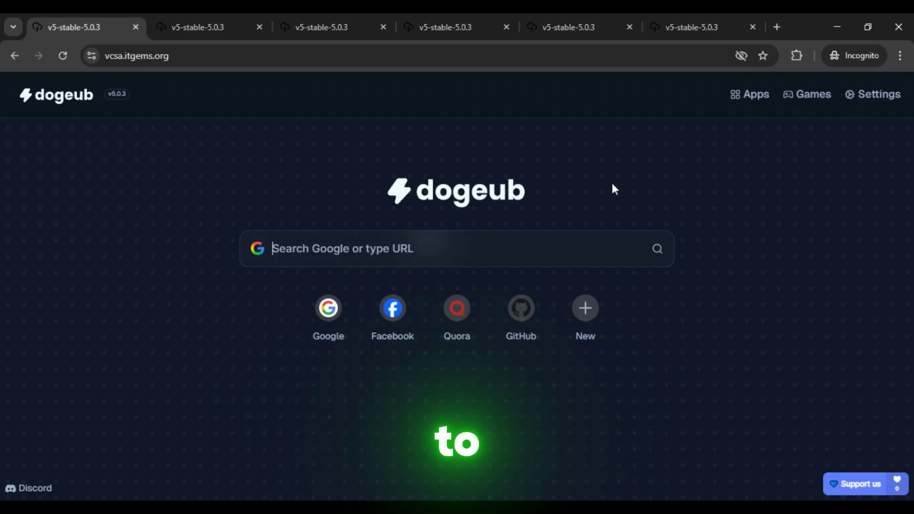
pyautogui.click(753, 97)
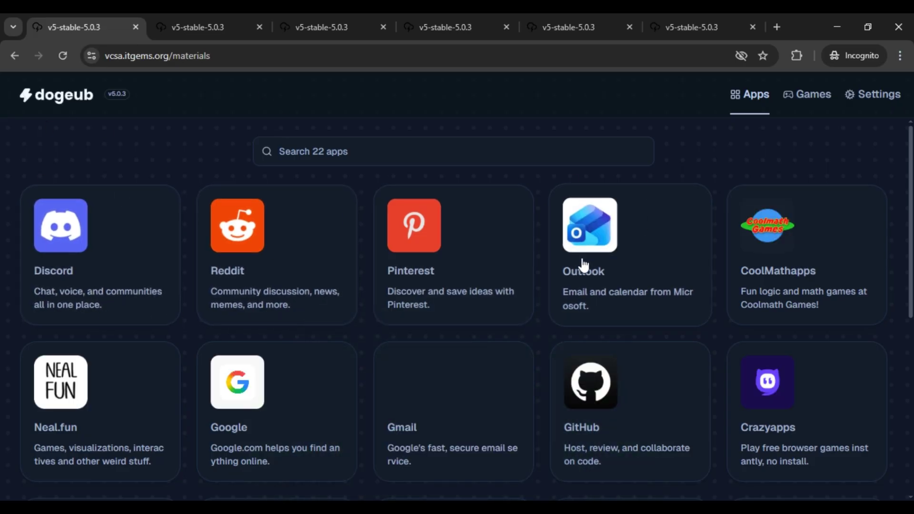
pyautogui.scroll(-3, 555, 315)
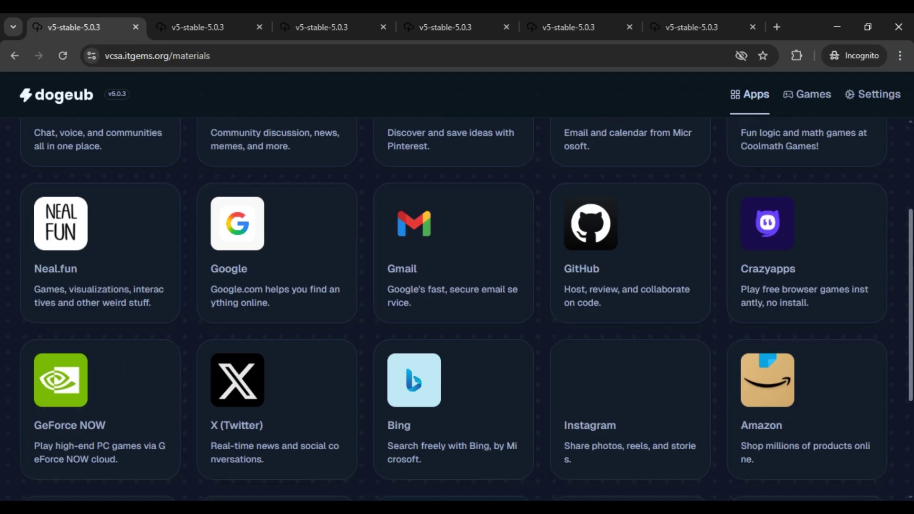
pyautogui.scroll(3, 555, 315)
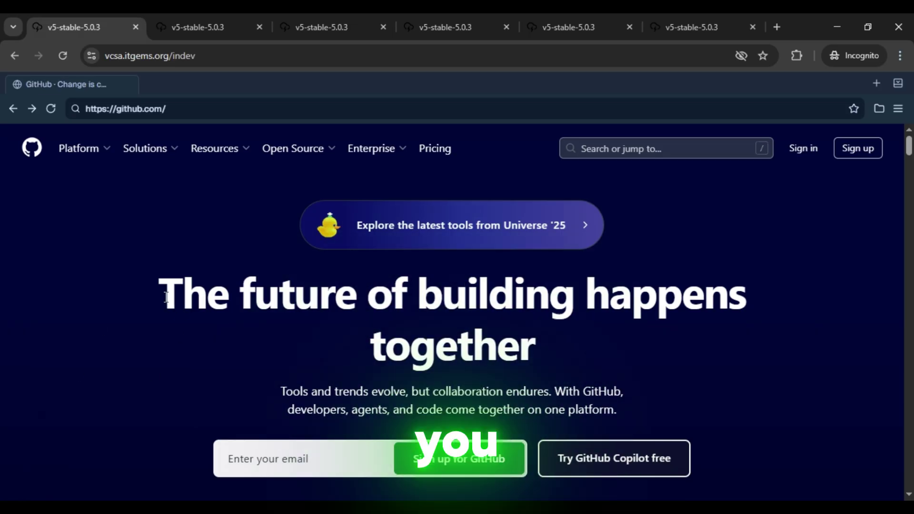
# Highlight the GitHub headline twice, then move to the second proxy link's home page
pyautogui.moveTo(166, 297); pyautogui.dragTo(568, 345)
pyautogui.click(571, 342)
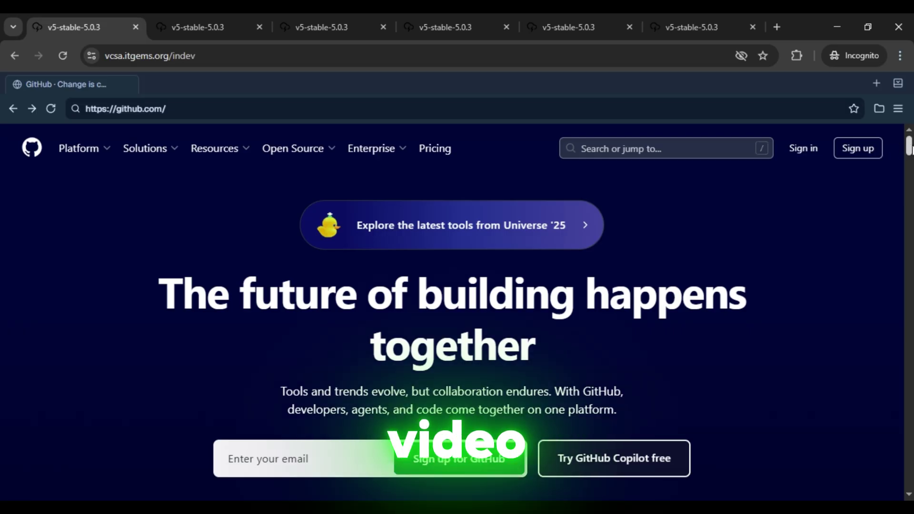
pyautogui.moveTo(909, 146); pyautogui.dragTo(907, 136)
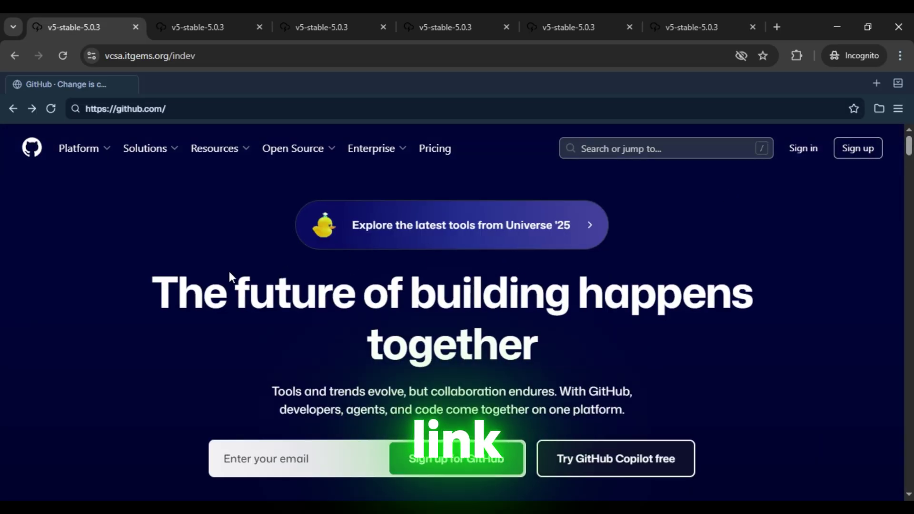
pyautogui.moveTo(152, 285); pyautogui.dragTo(527, 336)
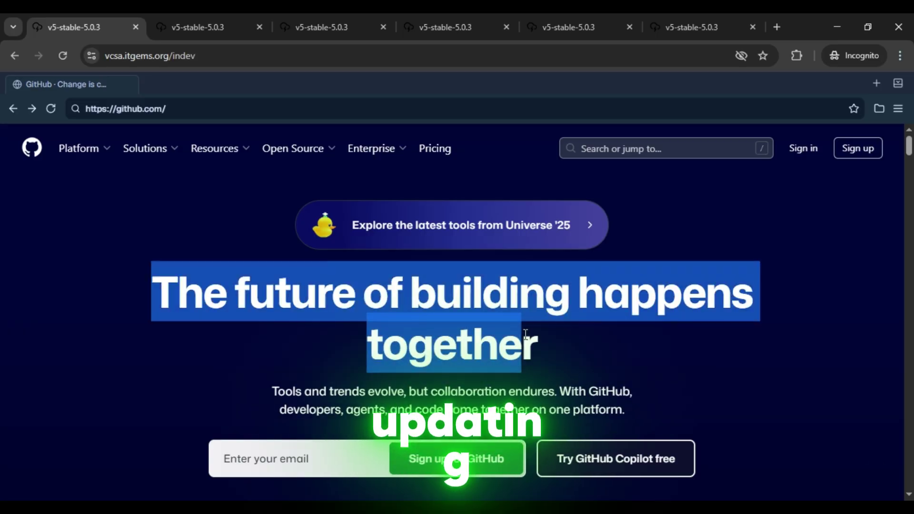
pyautogui.click(565, 339)
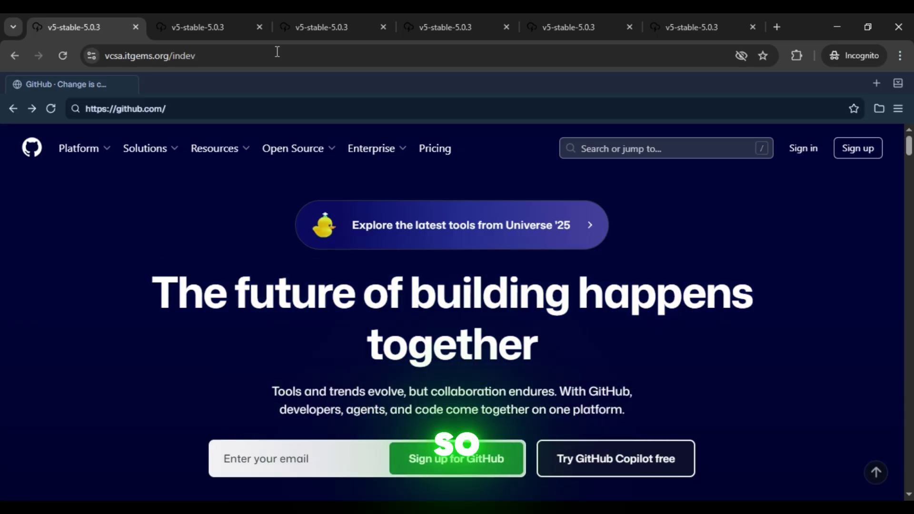
pyautogui.click(198, 27)
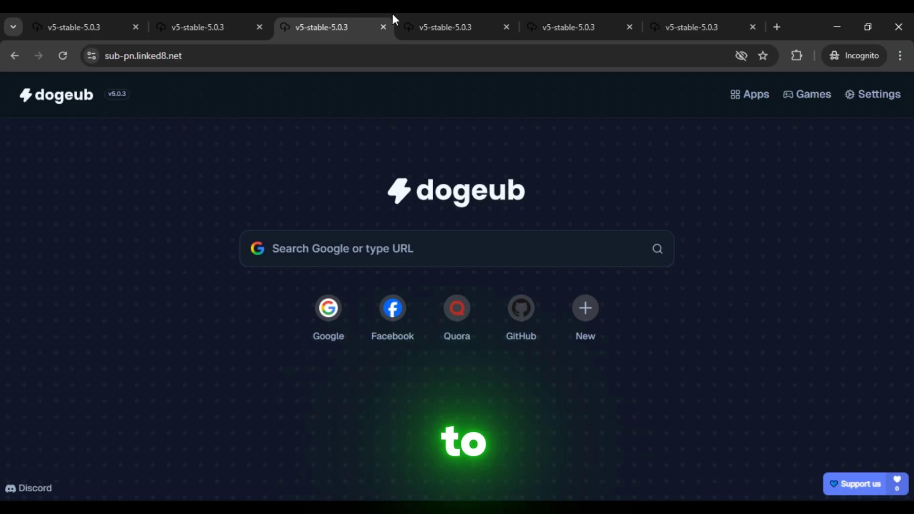
# Check the fourth, sixth and fifth proxy links, then return to the first link showing GitHub
pyautogui.click(423, 26)
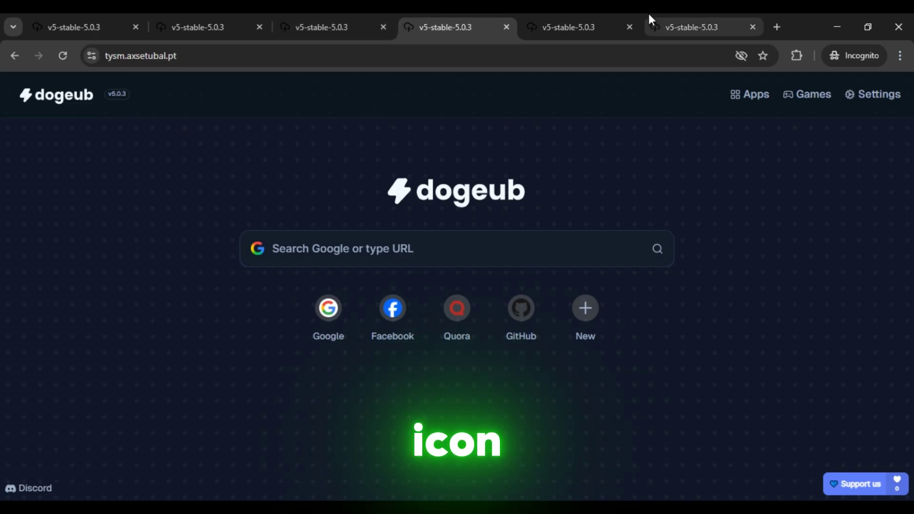
pyautogui.click(686, 27)
pyautogui.click(572, 27)
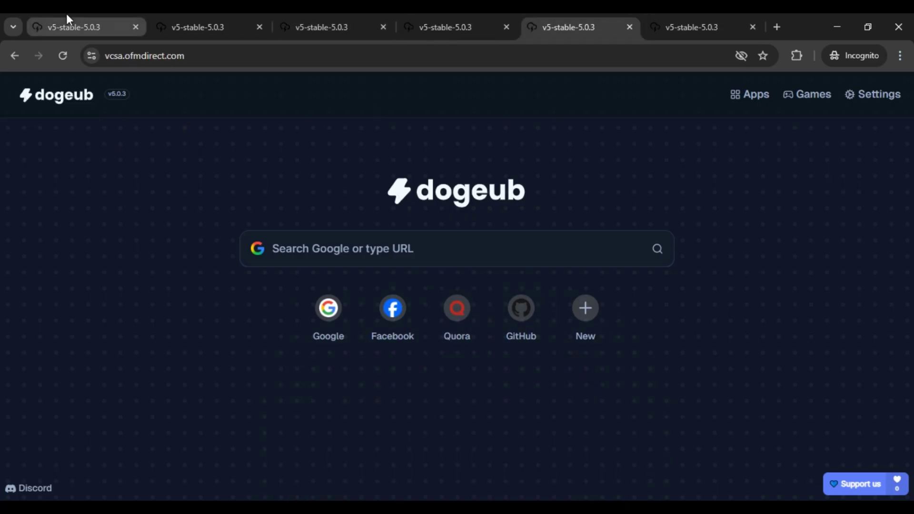
pyautogui.click(74, 27)
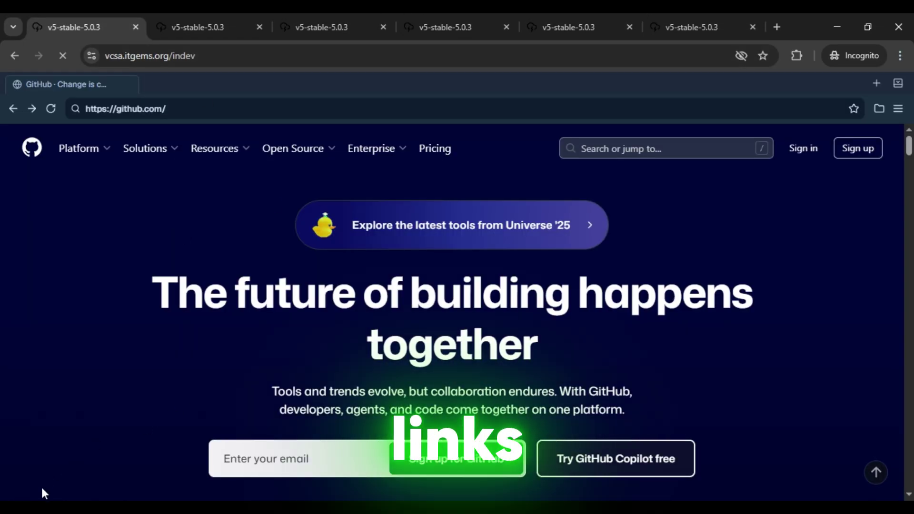